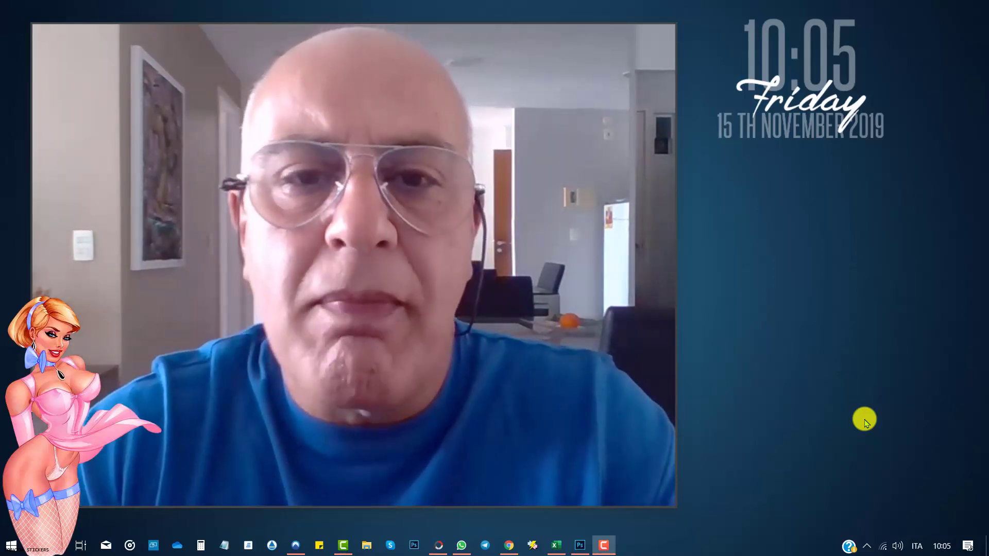
- Restore the Chrome window showing the Betfair exchange football odds from the taskbar
{"action": "left_click", "coordinate": [506, 546]}
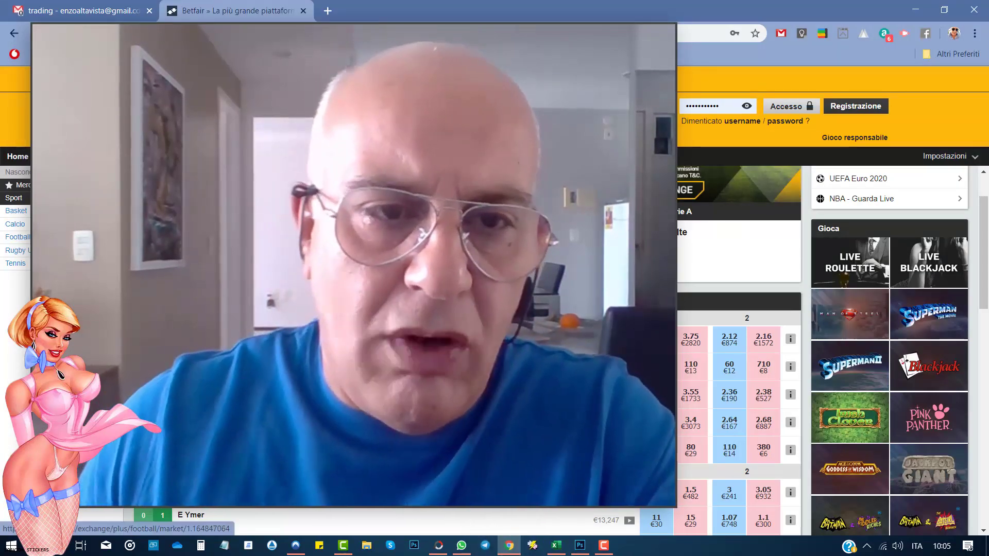